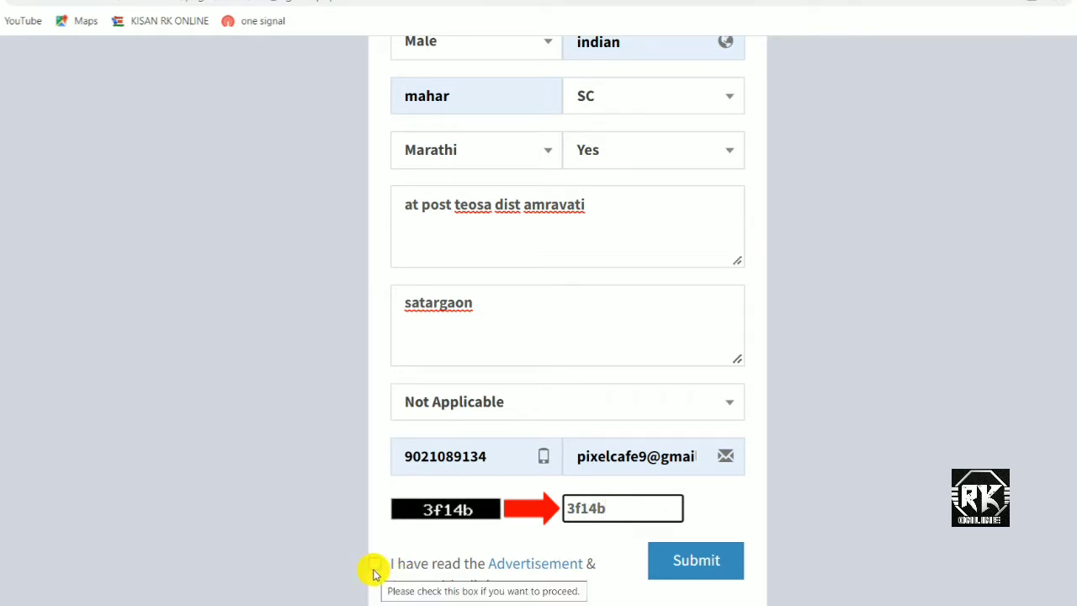
Tick the 'I have read the Advertisement' checkbox and submit the registration form.
click(374, 565)
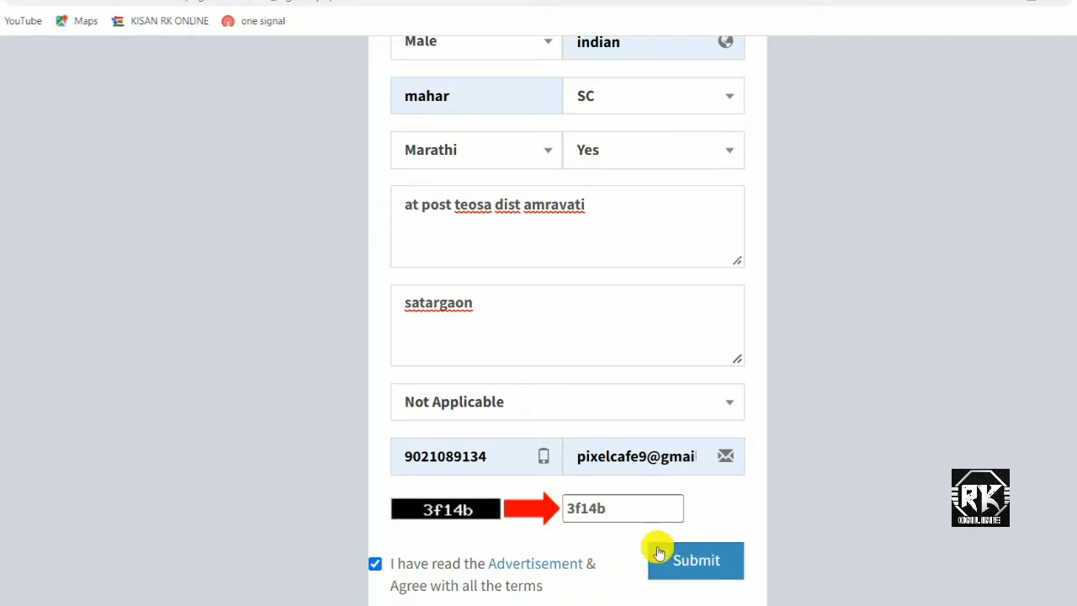
click(703, 570)
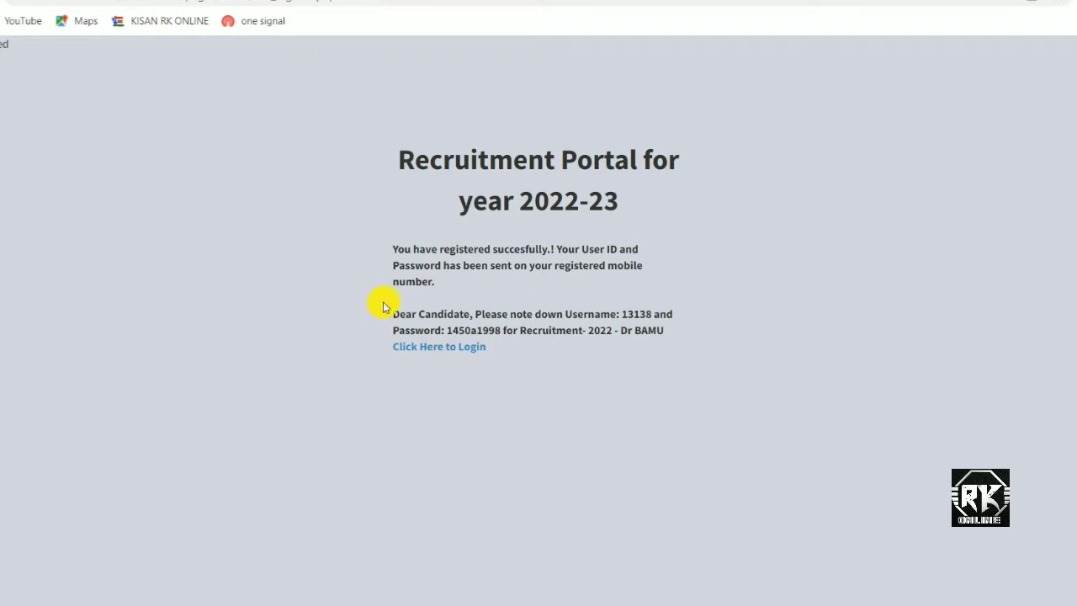
Highlight the issued username and password line on the success page, then clear the selection.
drag(383, 317, 682, 354)
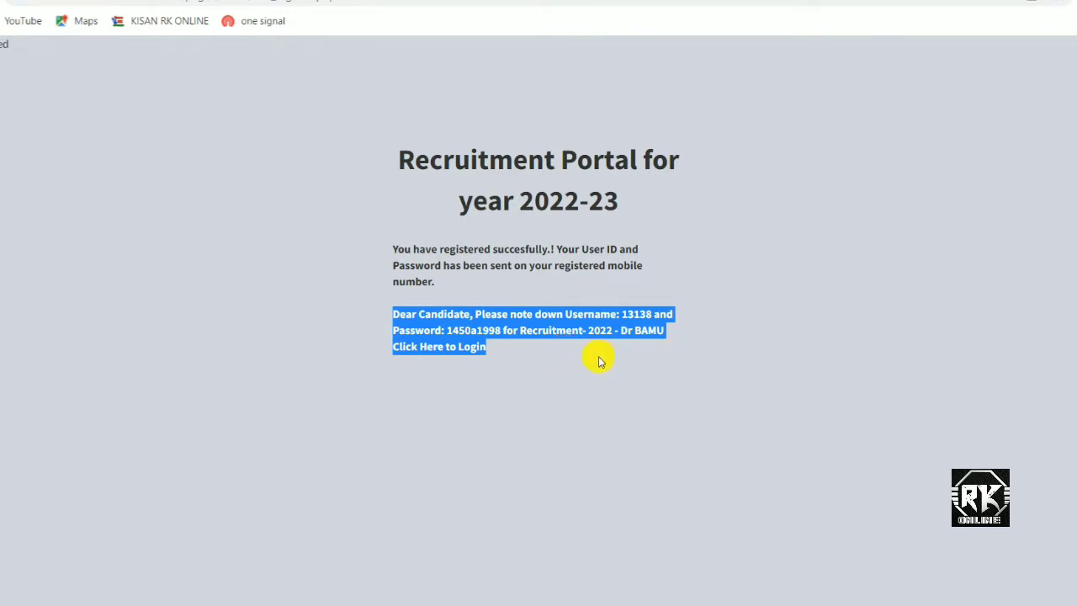
click(89, 385)
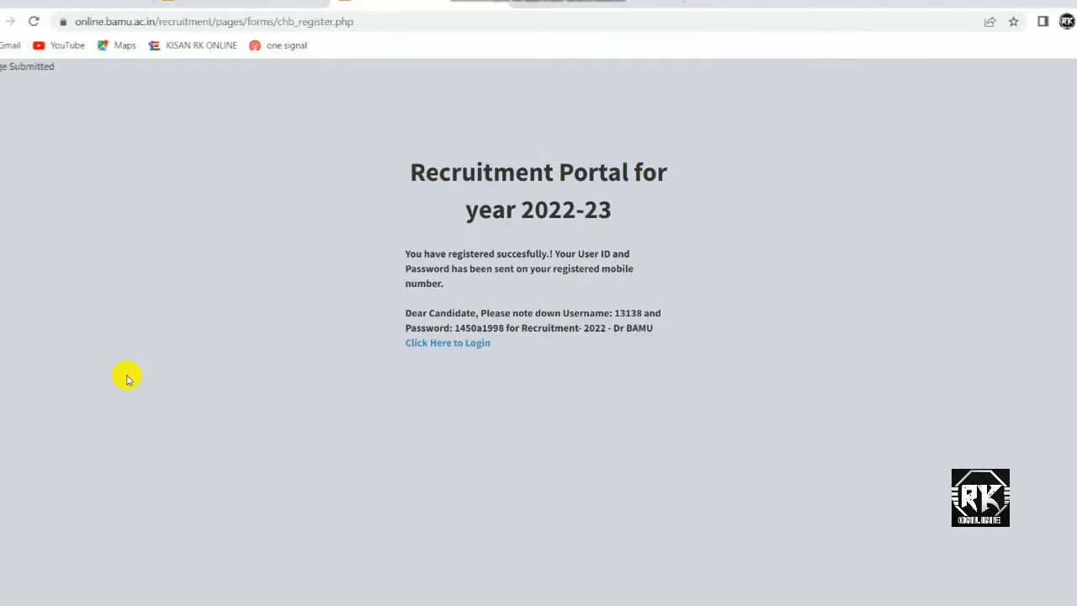
Go to the login page and sign in with the issued username, password and security code.
click(443, 345)
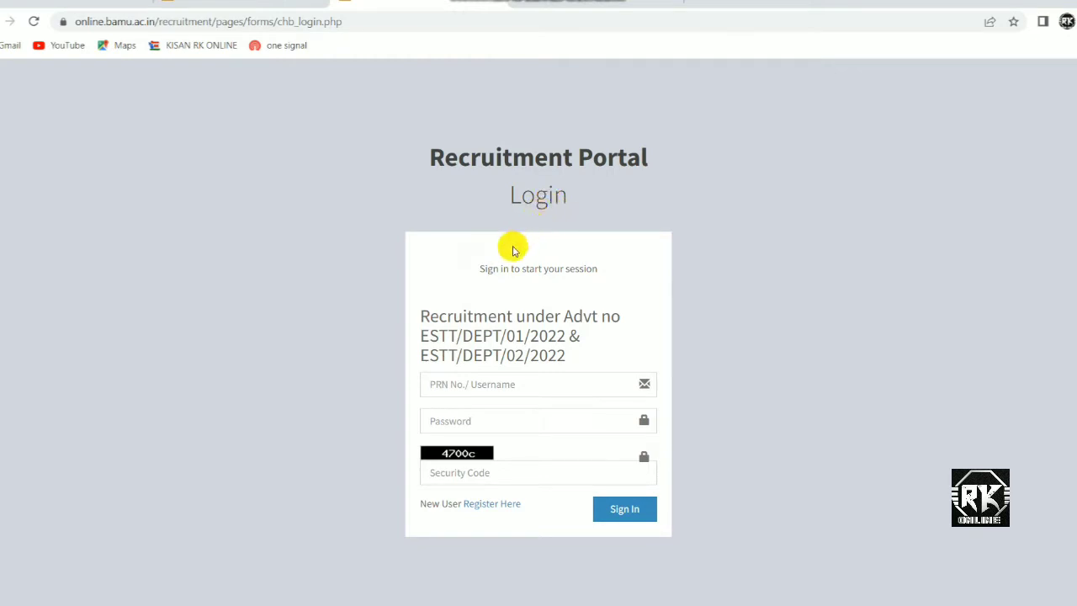
click(478, 384)
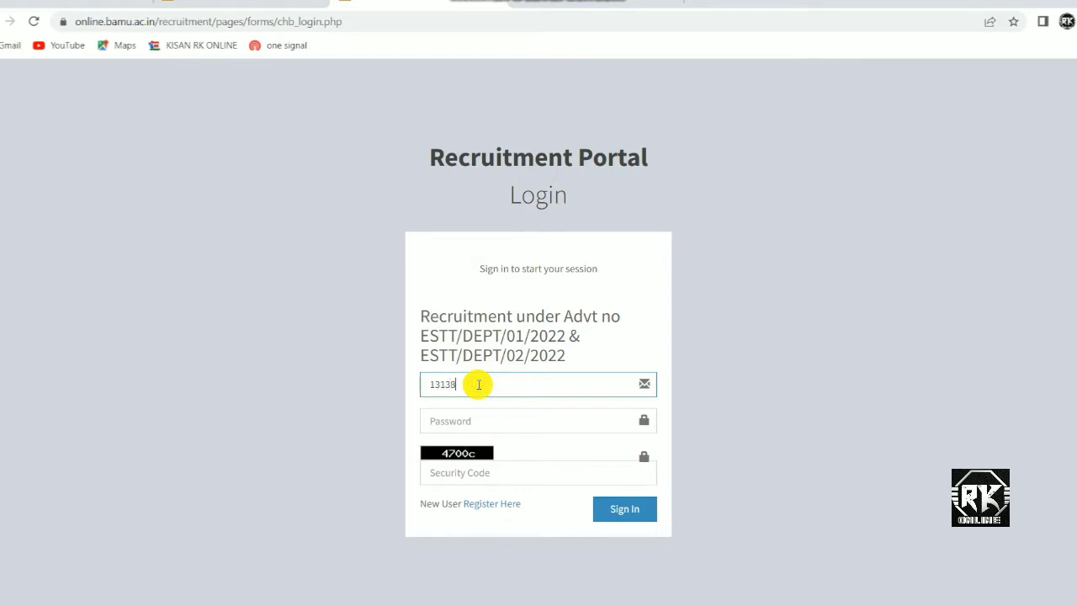
click(472, 426)
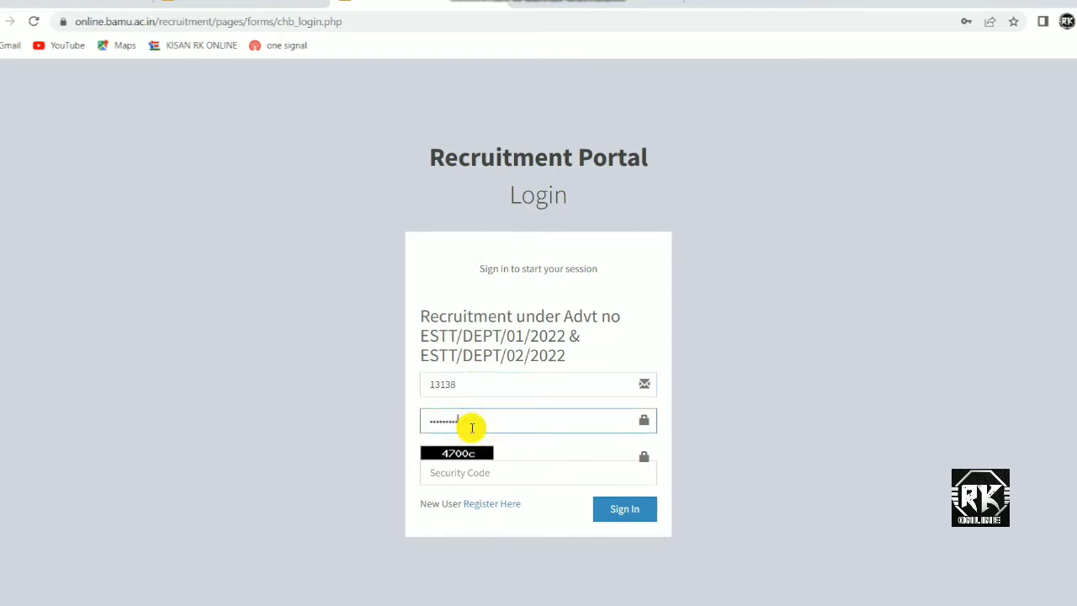
click(465, 474)
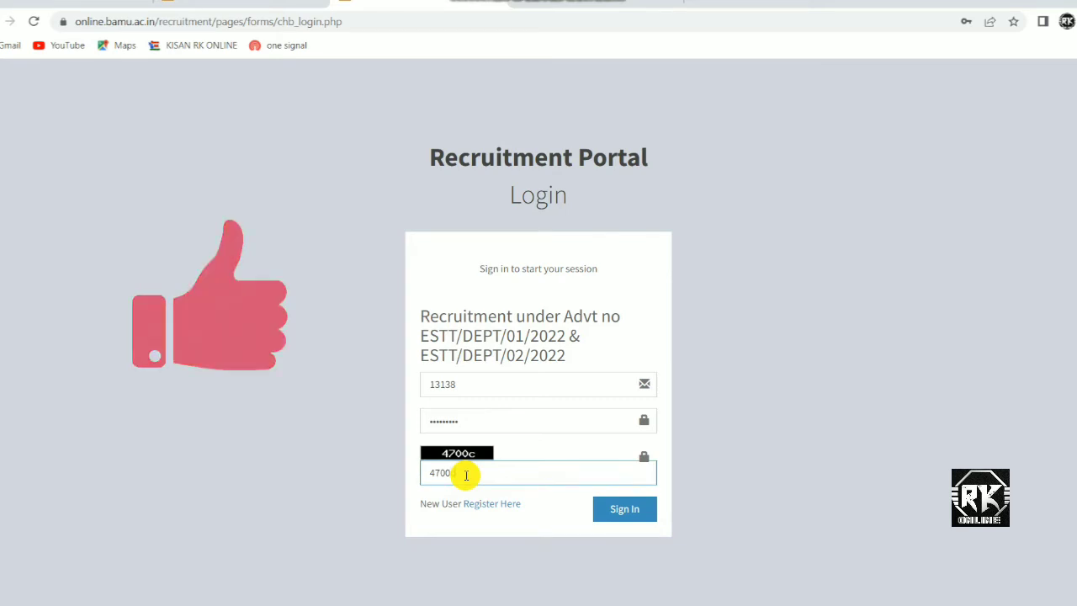
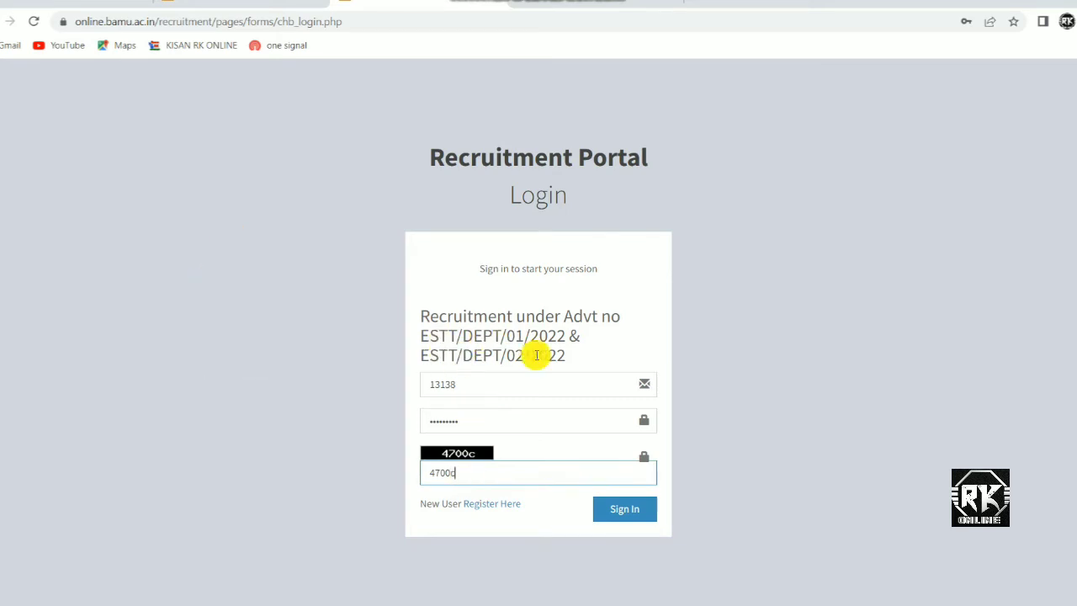
click(617, 512)
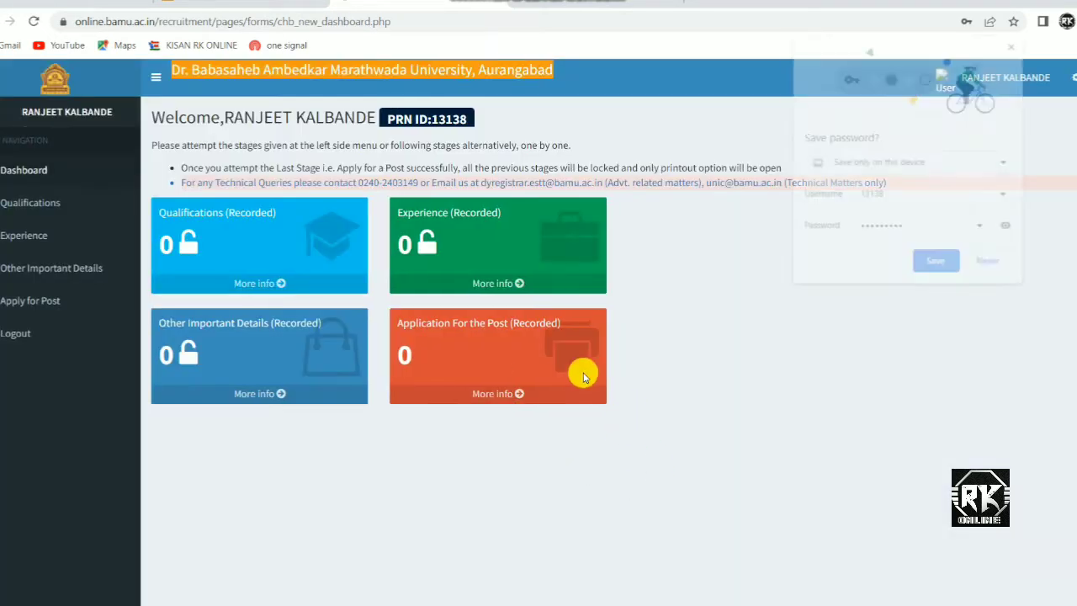
Let the browser save the login password.
click(938, 264)
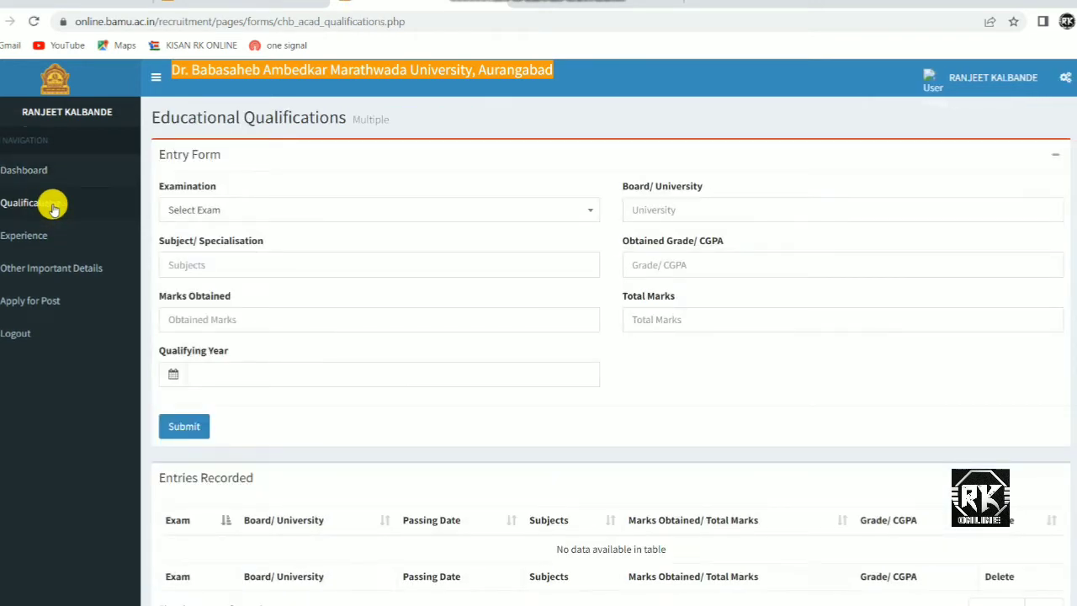
Highlight the Educational Qualifications heading and scroll through the entry form.
drag(158, 119, 433, 117)
click(433, 117)
scroll(296, 282, down, 1)
scroll(297, 282, up, 1)
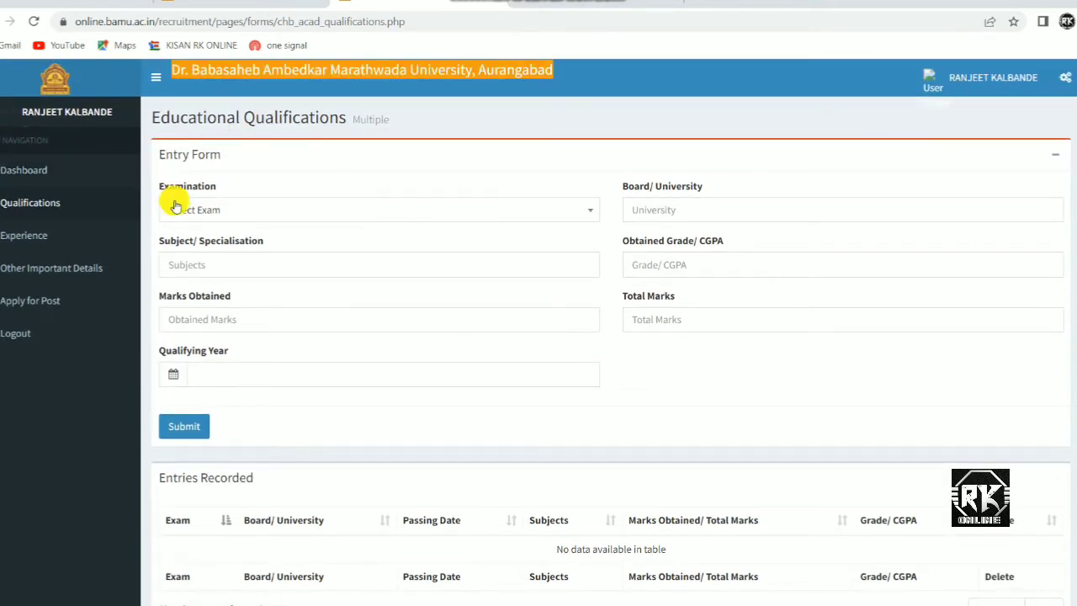
Record SSC: maharashtra board, marathi hindi english maths, 369/500, grade a, 01/06/2014.
click(224, 211)
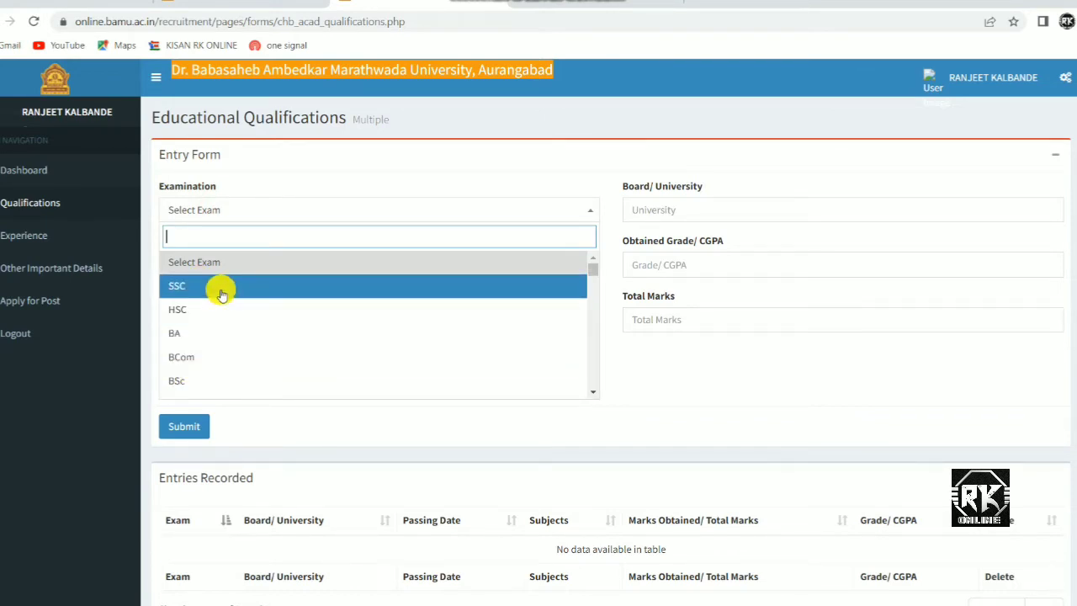
click(177, 287)
click(667, 208)
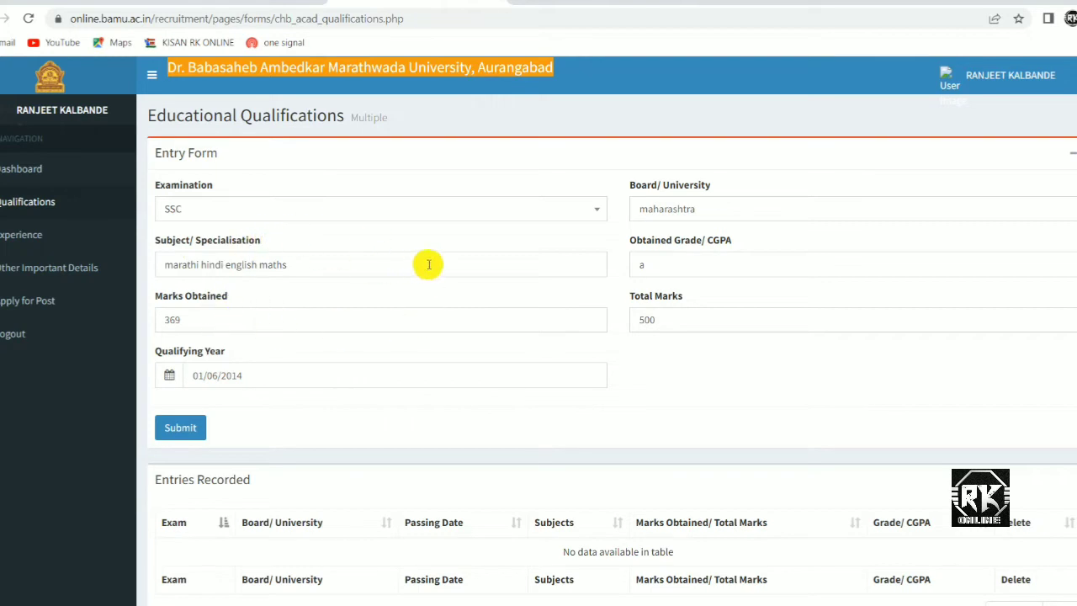
click(180, 421)
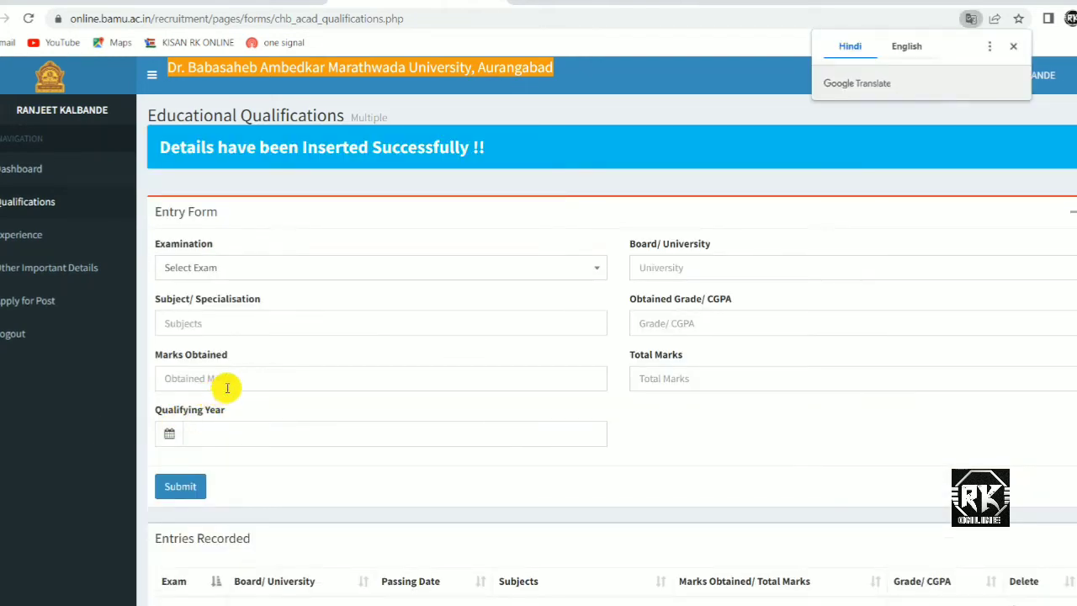
scroll(228, 388, down, 2)
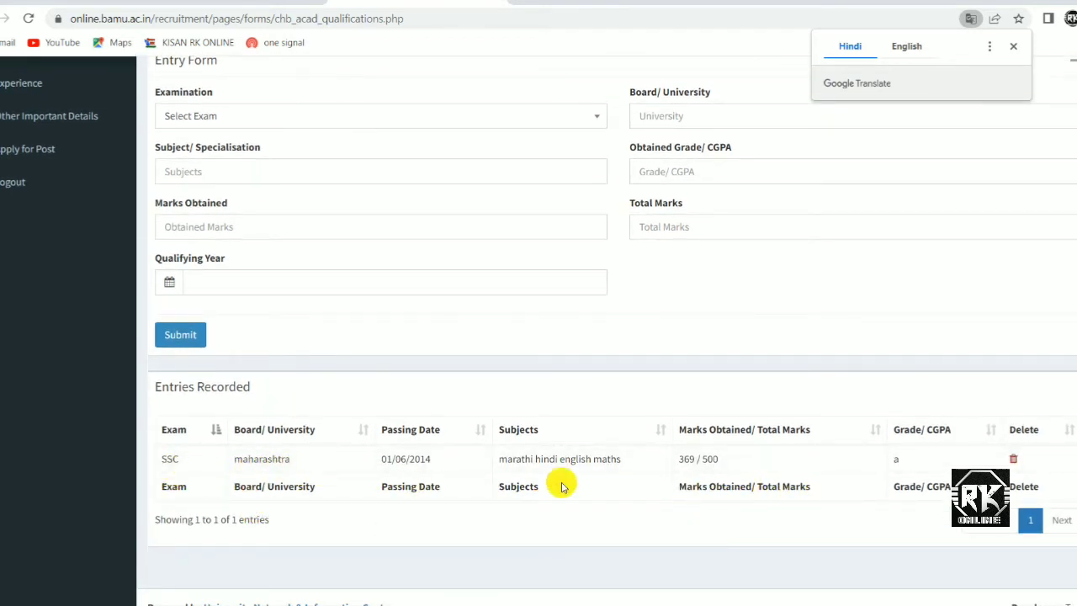
scroll(312, 488, up, 2)
Open the examination list, close it without choosing, and scroll through the recorded qualifications.
click(208, 271)
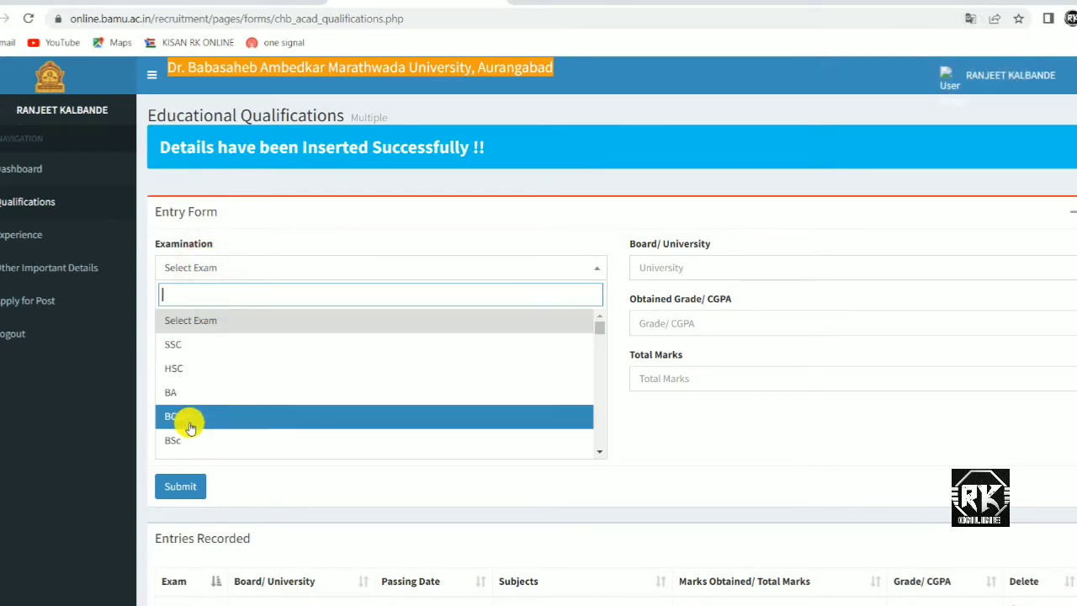
scroll(188, 421, down, 2)
scroll(204, 418, up, 2)
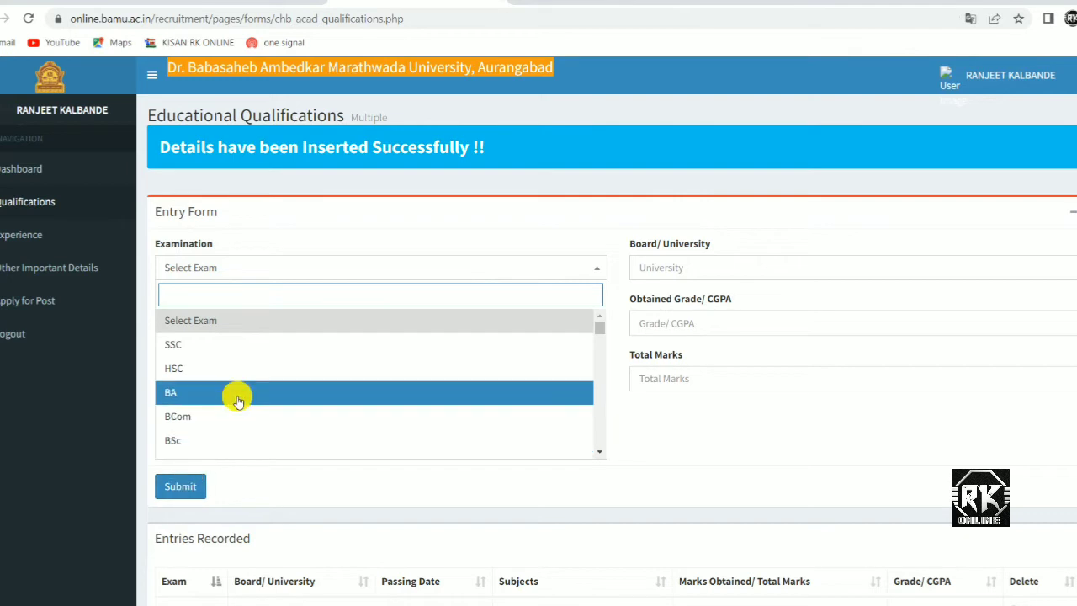
key(Escape)
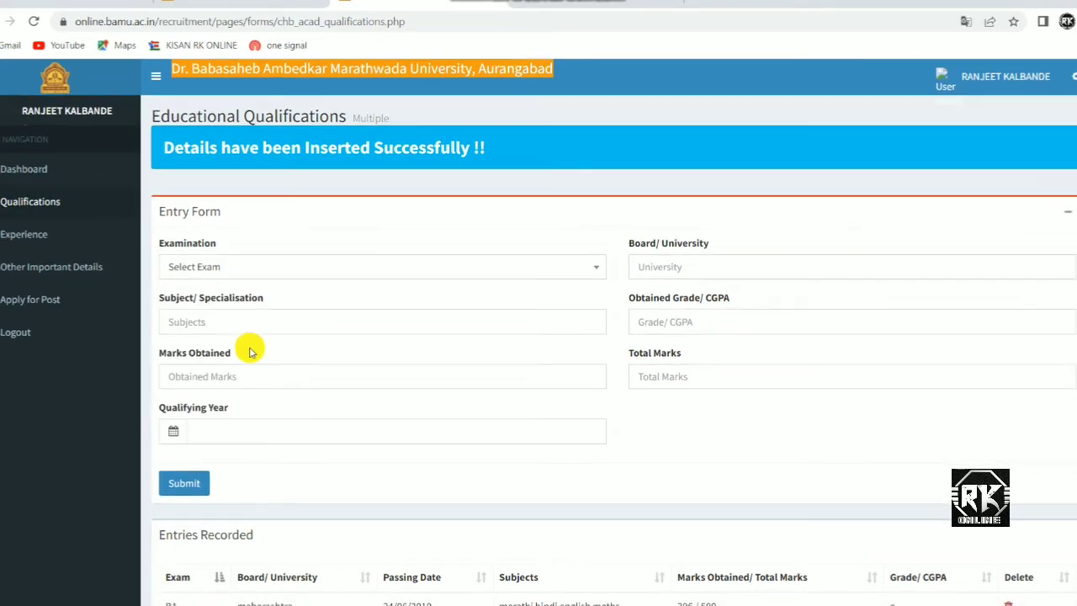
scroll(249, 352, down, 2)
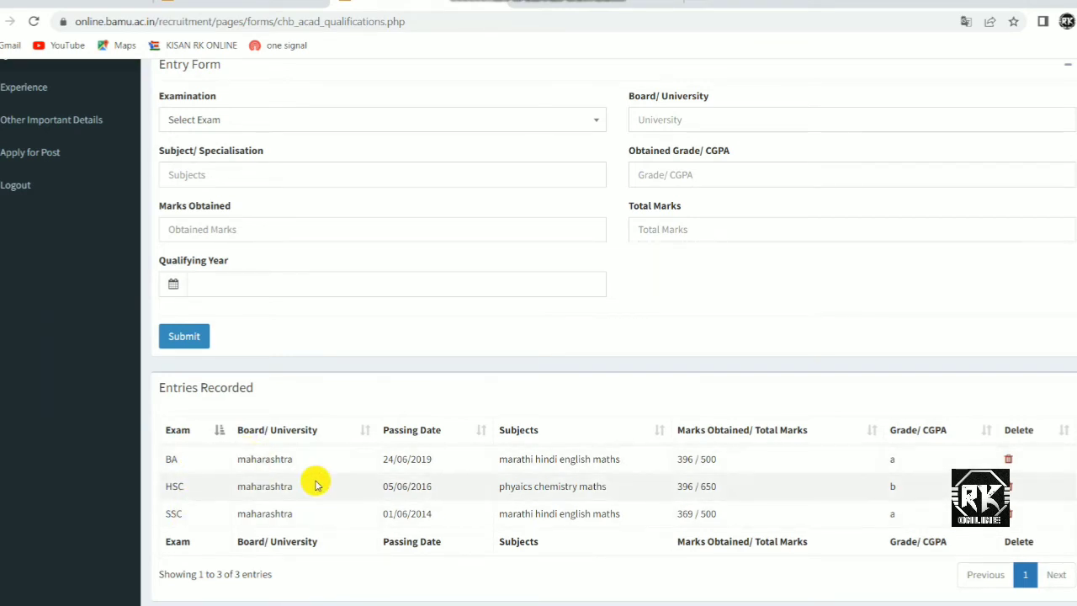
scroll(303, 481, down, 1)
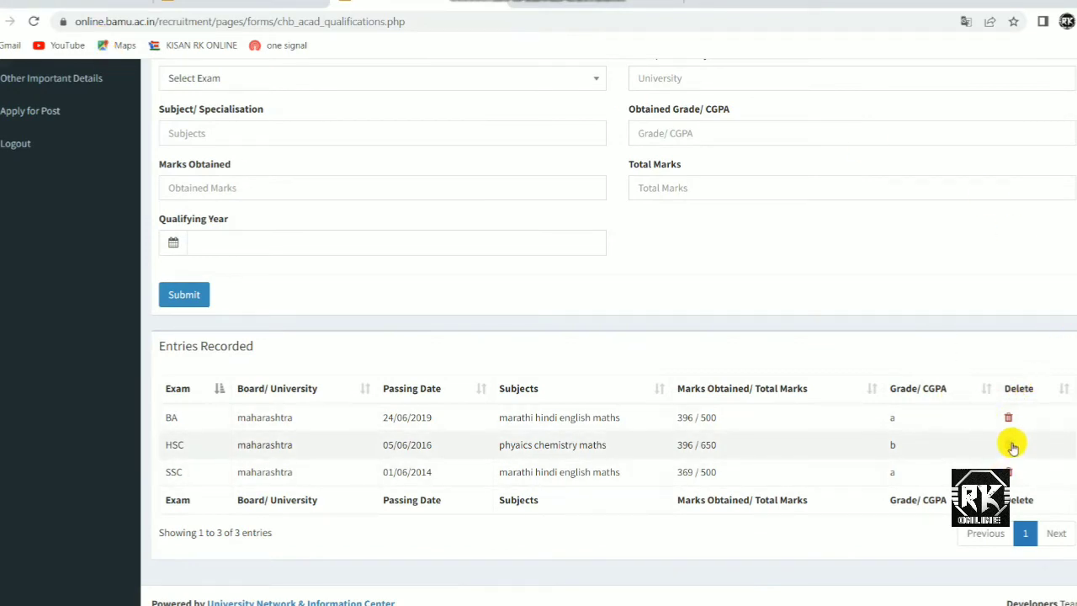
scroll(202, 455, up, 3)
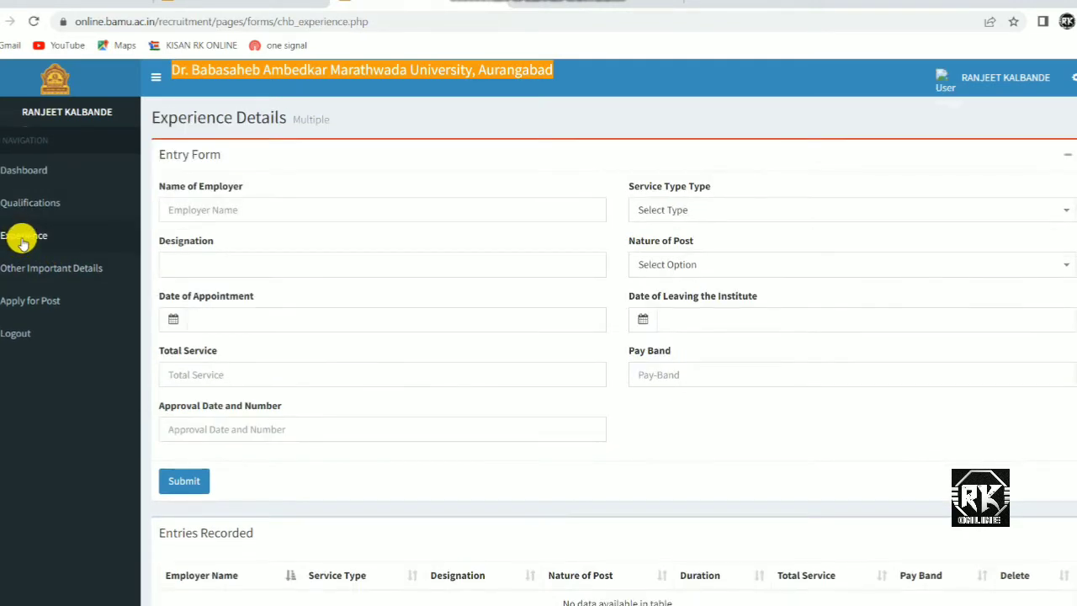
Scroll through the Other Important Details form to review its three declaration questions.
scroll(433, 258, down, 2)
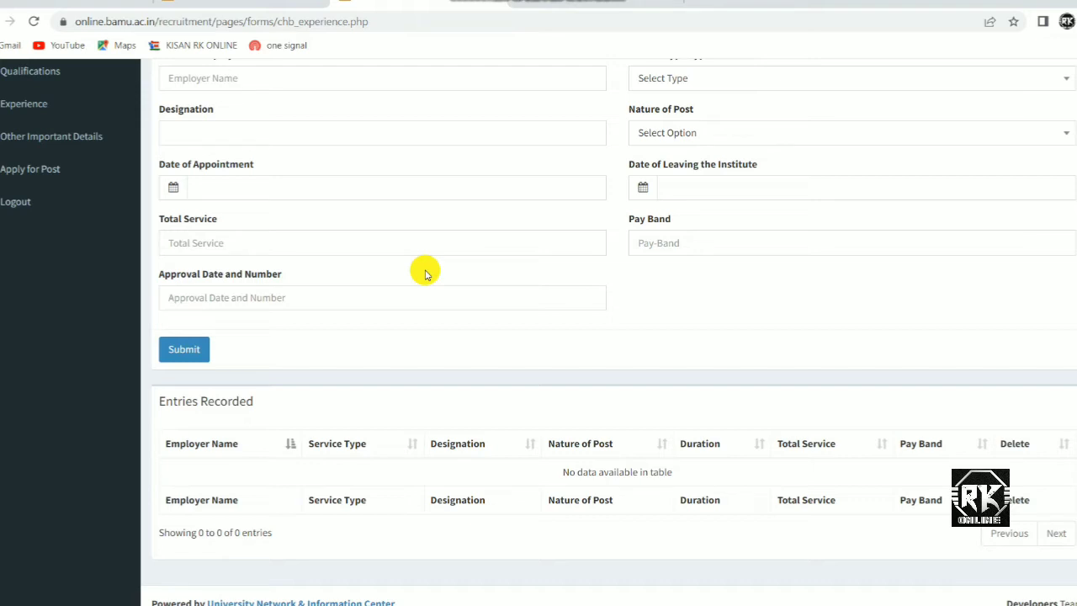
scroll(425, 273, up, 2)
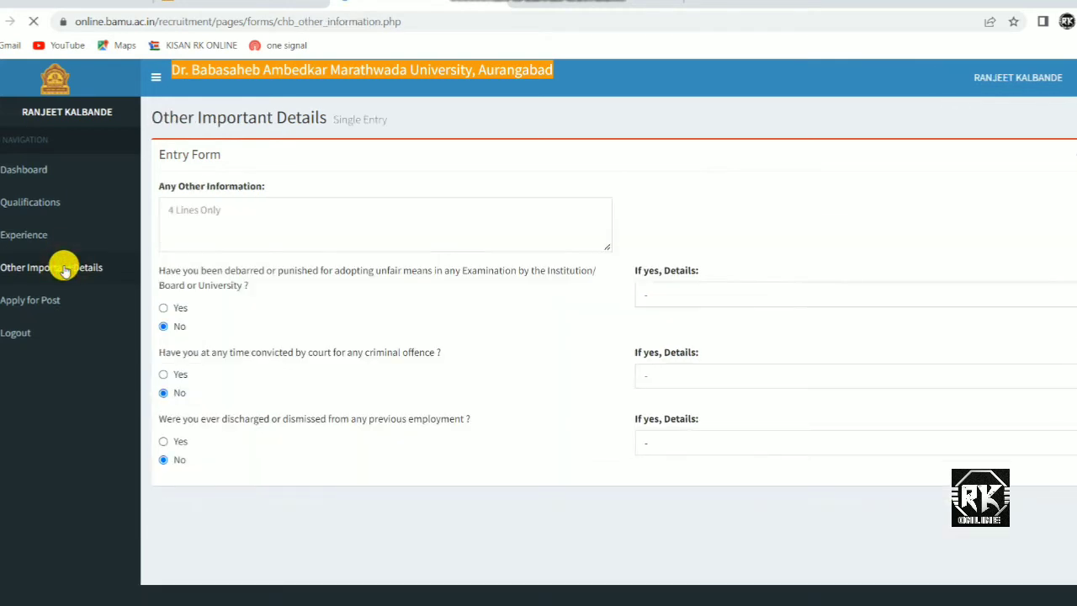
Dismiss the translate offer, note being a professional engineer in Any Other Information, and submit.
click(1008, 48)
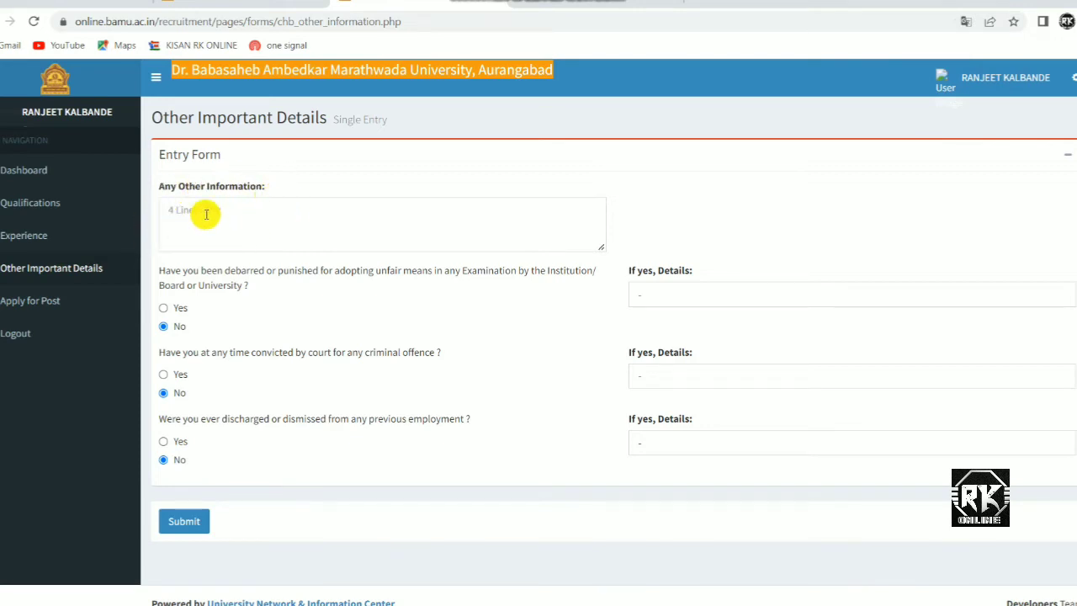
click(205, 214)
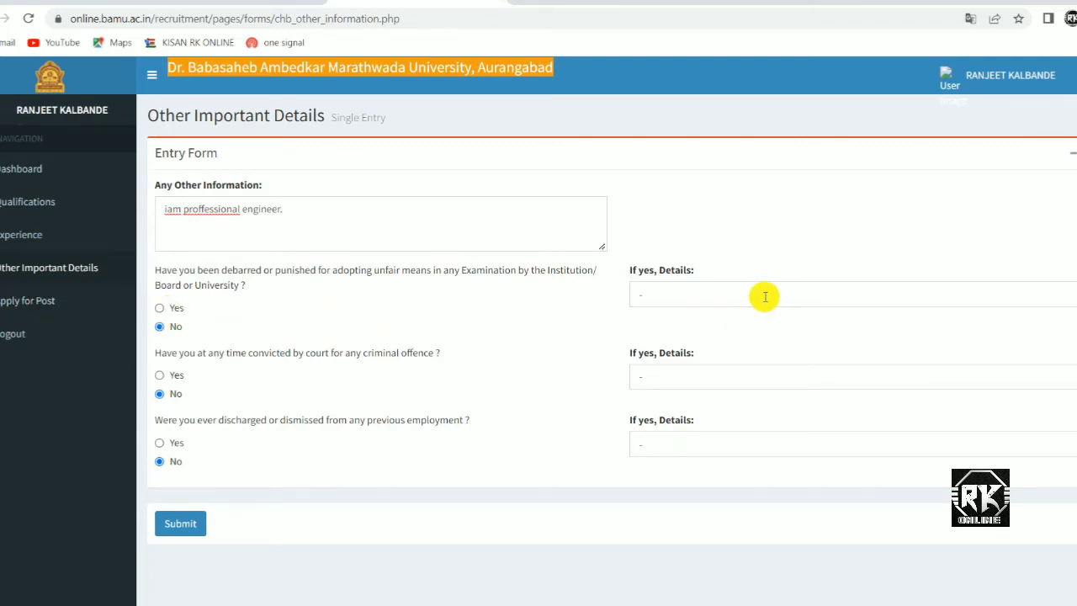
scroll(287, 404, down, 1)
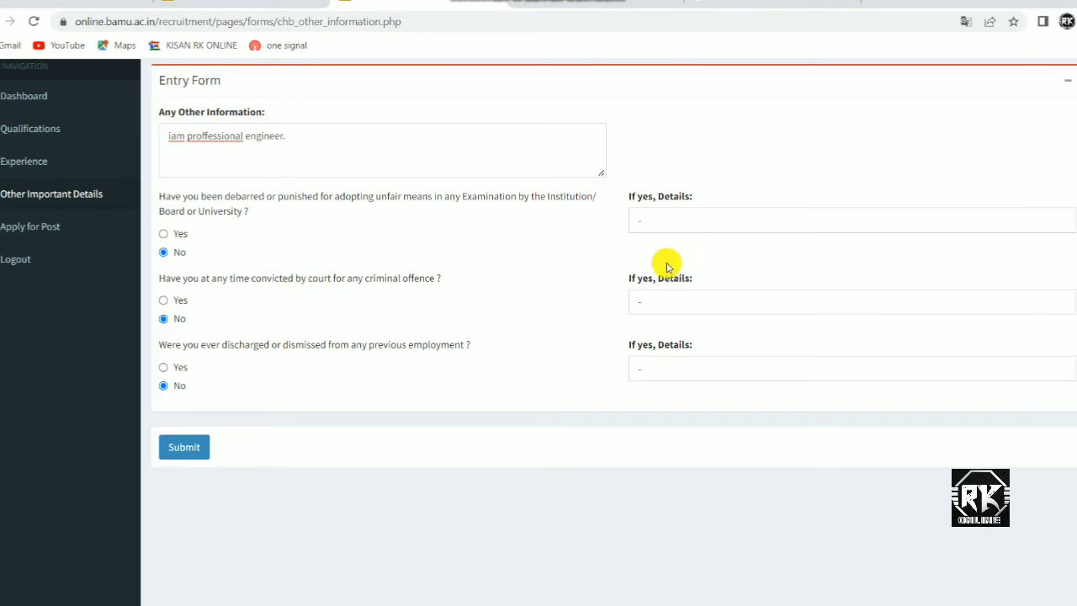
scroll(379, 352, down, 1)
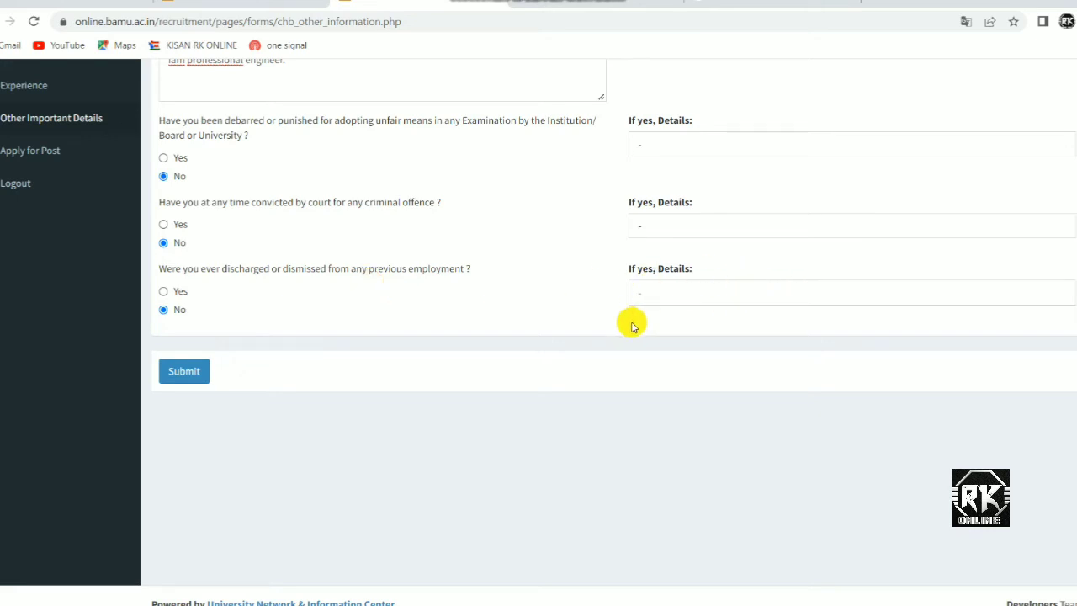
scroll(337, 320, up, 2)
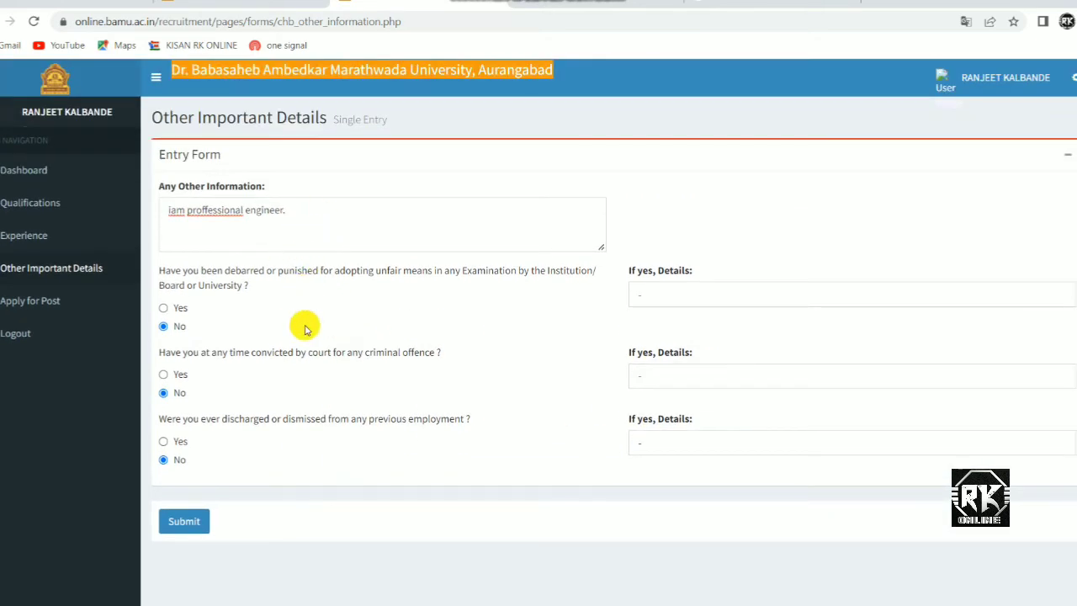
scroll(304, 343, down, 1)
click(185, 449)
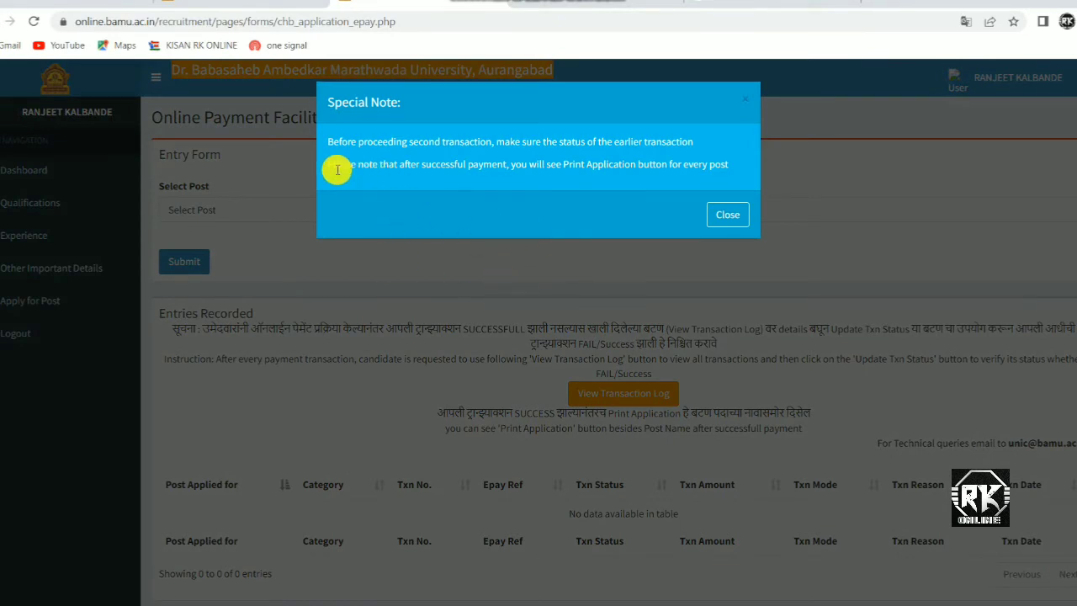
Dismiss the Special Note and apply for CHB-Teacher: Marathi in the As-per-Advt category.
click(729, 217)
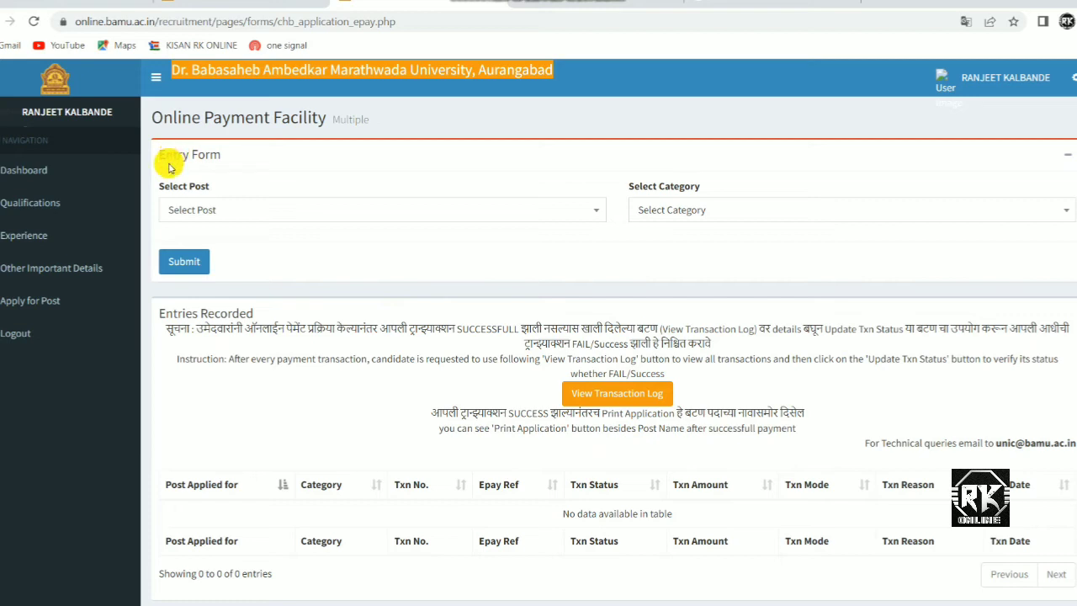
click(241, 212)
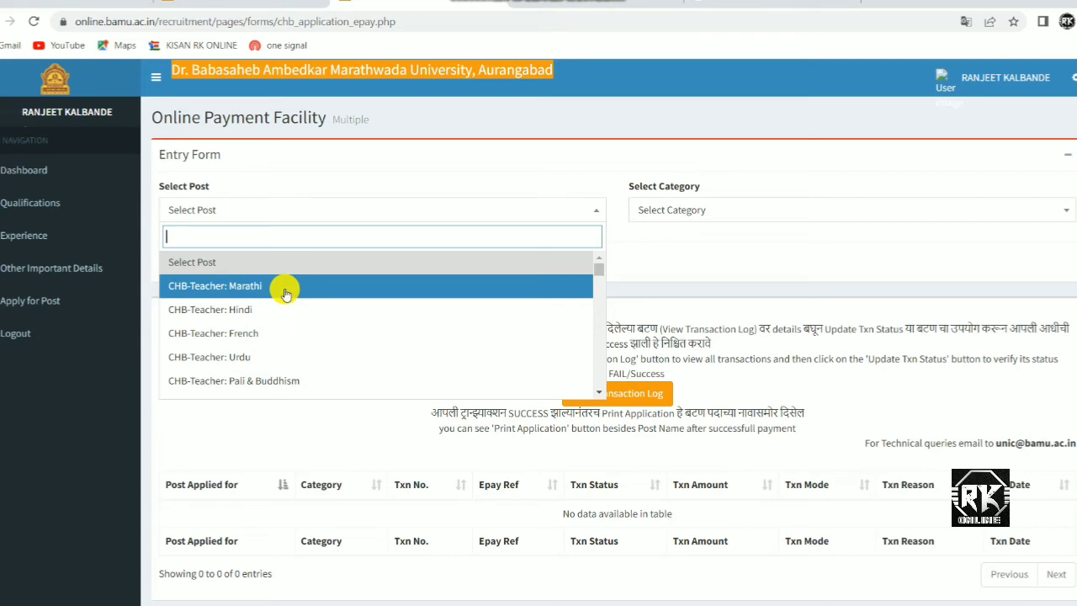
click(240, 292)
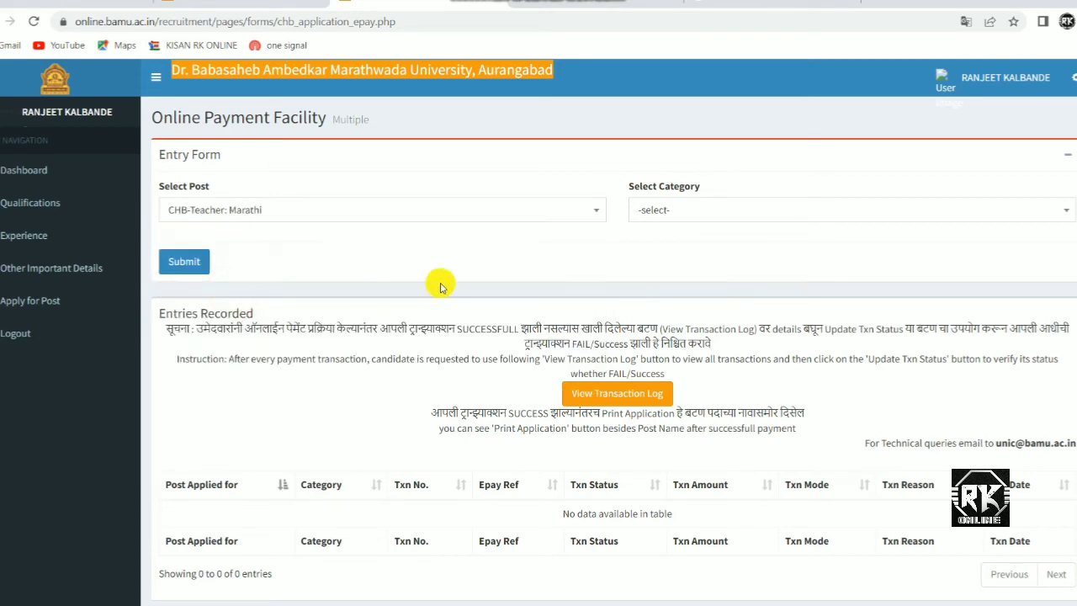
click(689, 216)
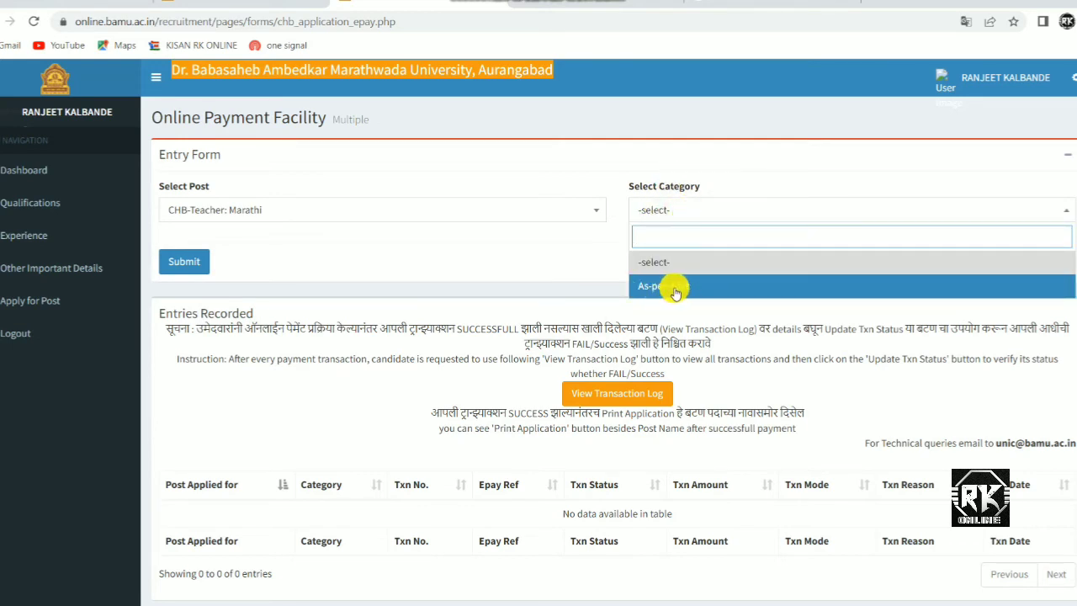
click(683, 287)
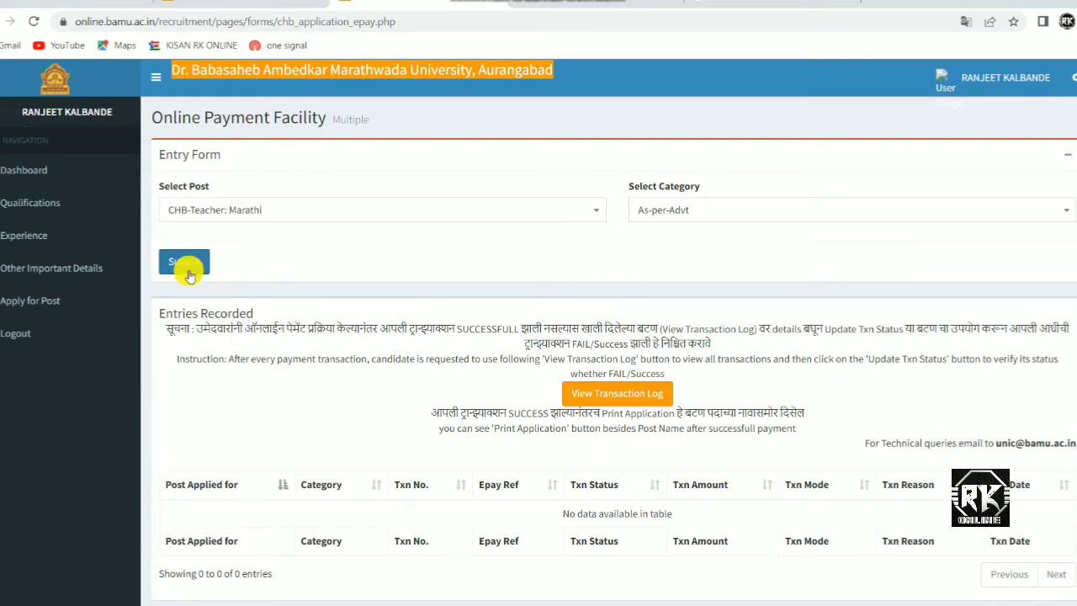
click(188, 268)
Review the recorded application, highlighting its category and Rs.100.00 fee.
scroll(427, 353, down, 1)
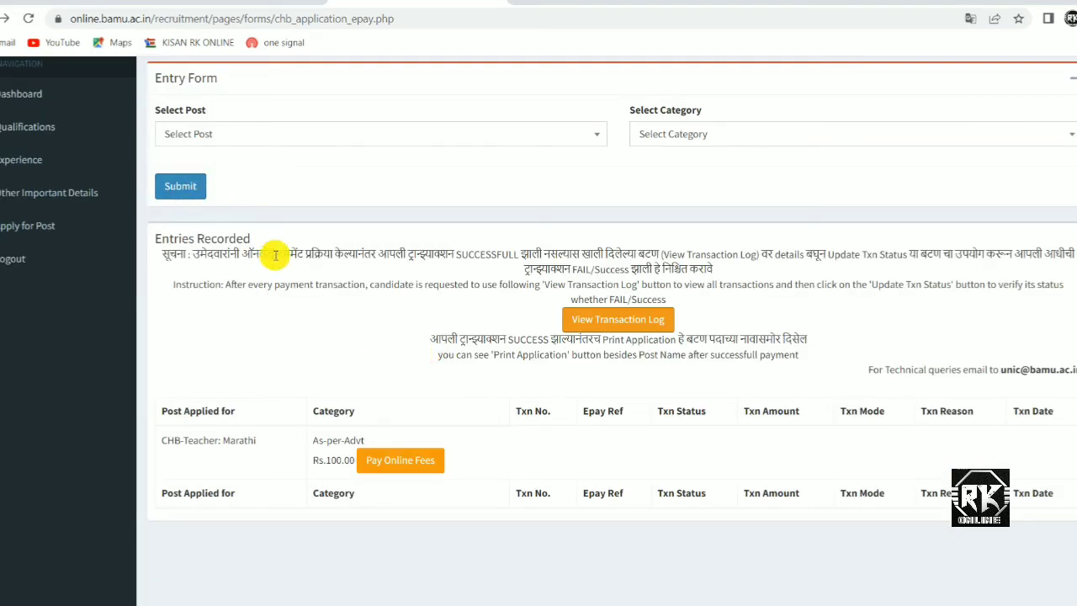
scroll(337, 365, down, 1)
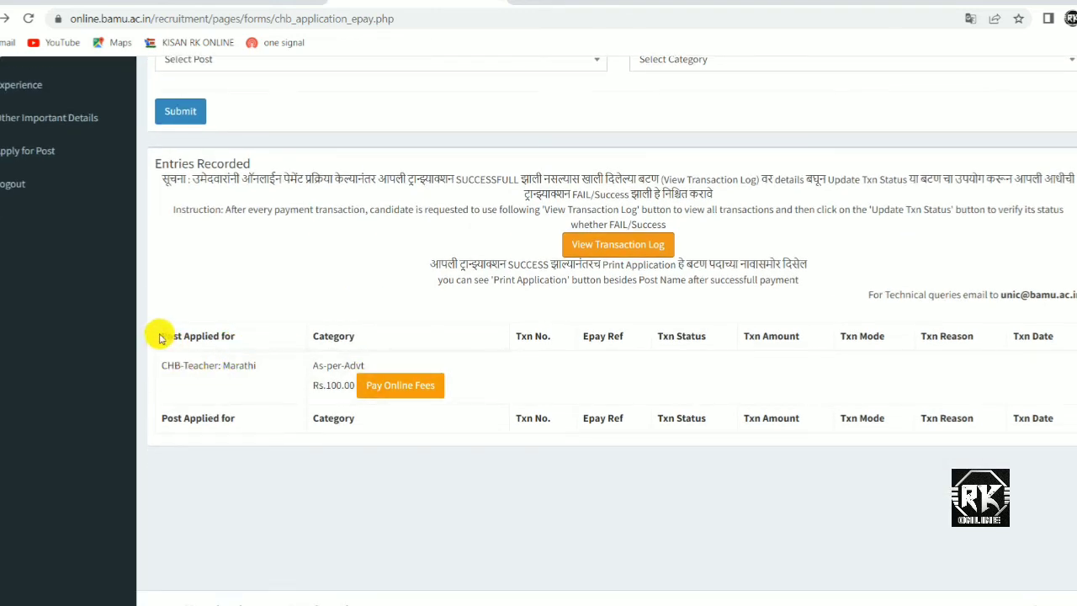
drag(161, 337, 240, 337)
click(303, 337)
drag(314, 365, 324, 406)
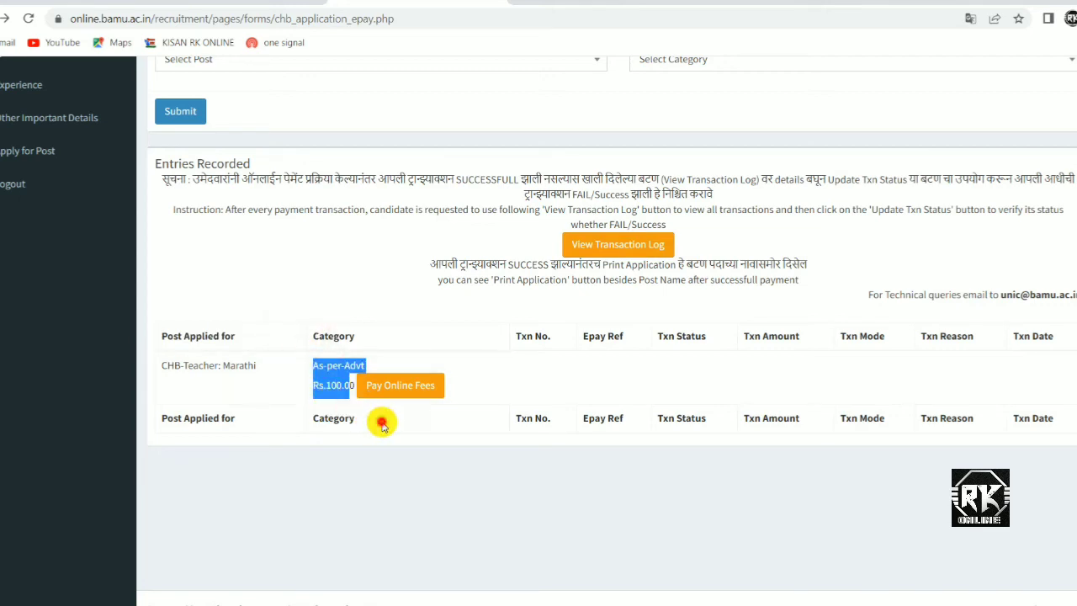
click(362, 411)
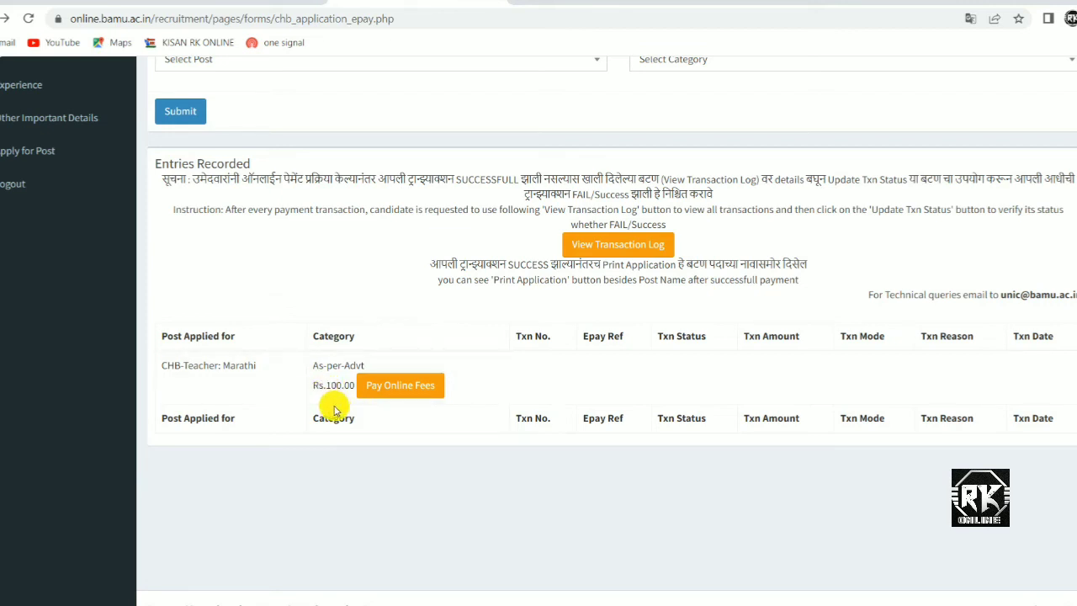
scroll(222, 416, up, 1)
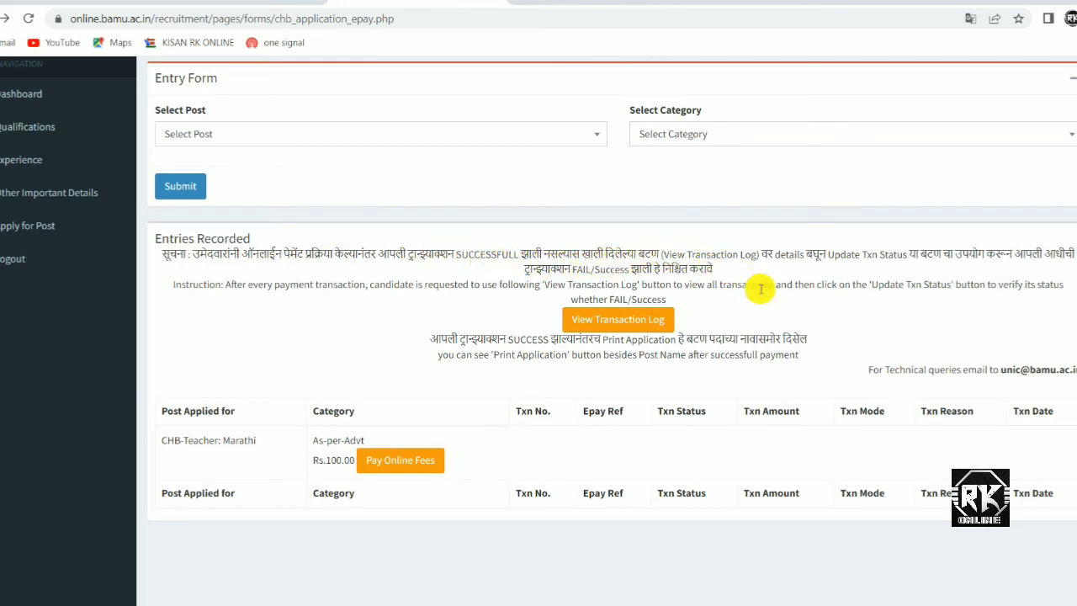
Check the transaction log, then start paying the Rs.100.00 fee online.
click(611, 320)
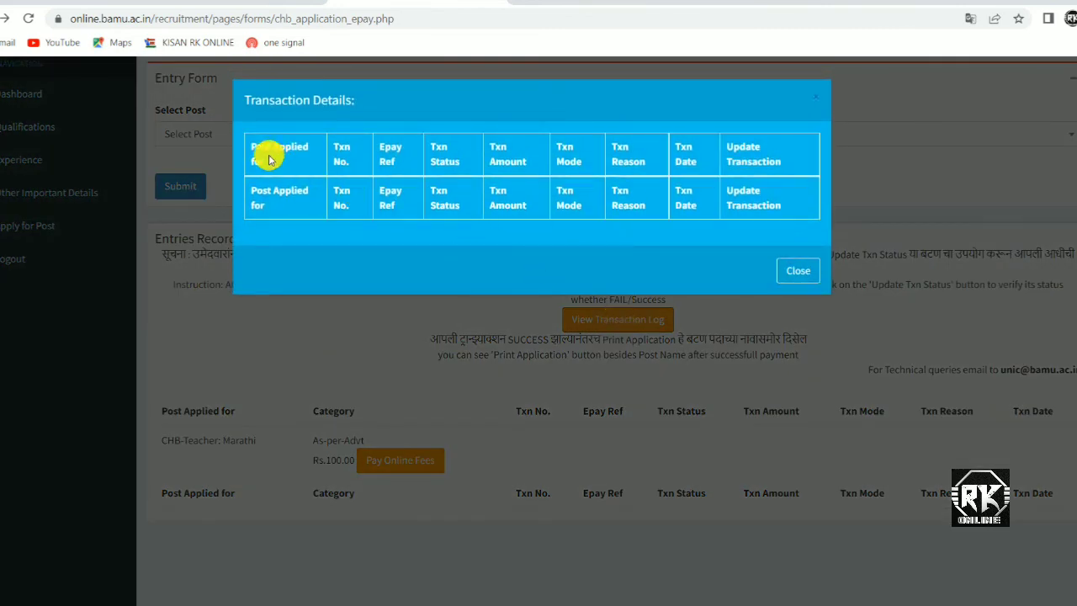
click(795, 269)
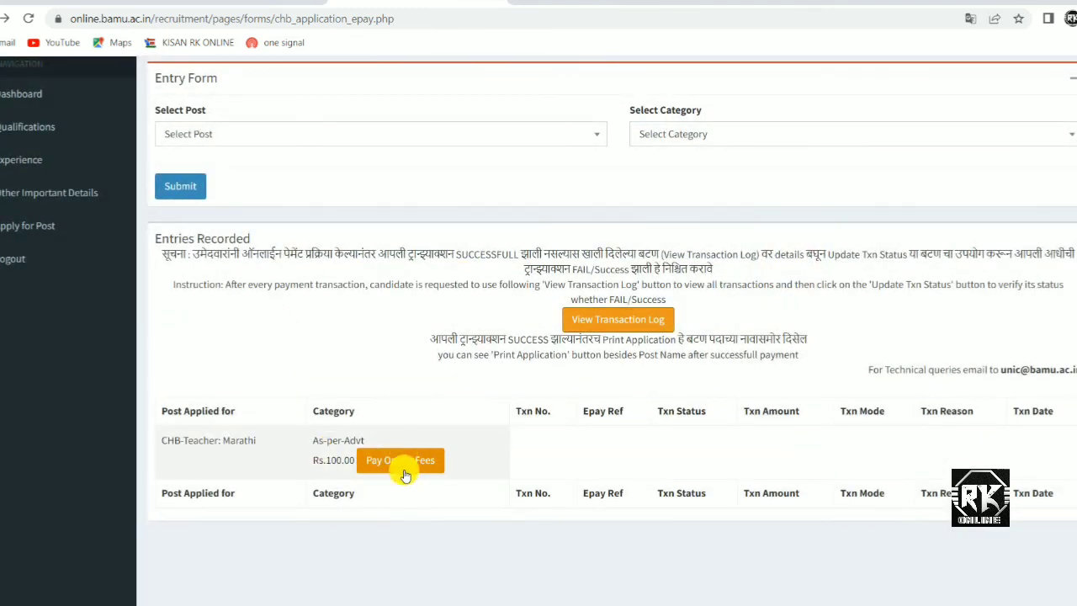
click(394, 474)
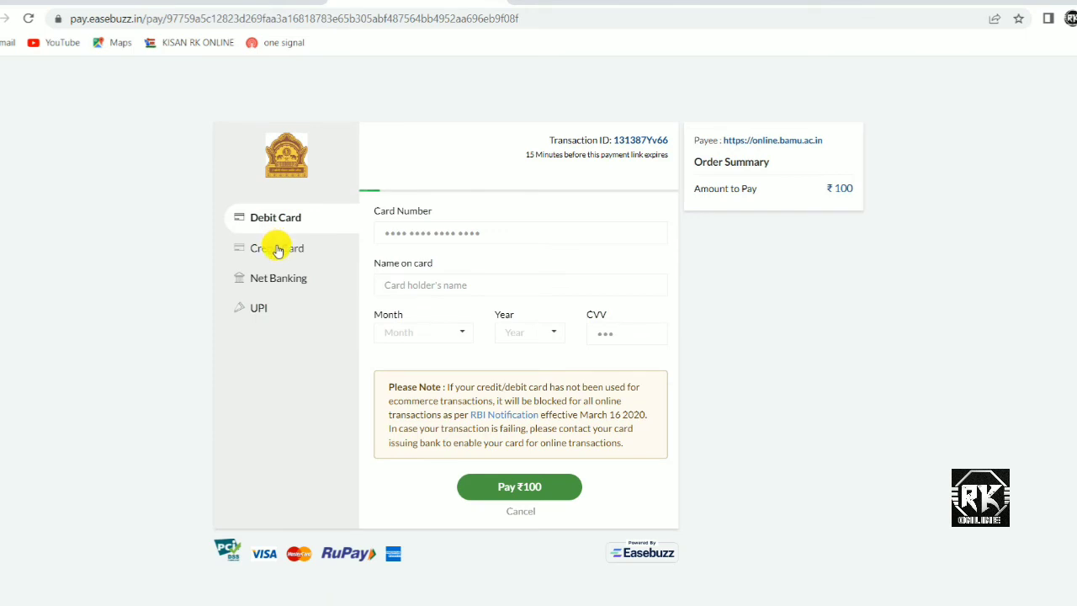
Choose UPI with PhonePe on the Easebuzz page and select the UPI address field.
click(262, 309)
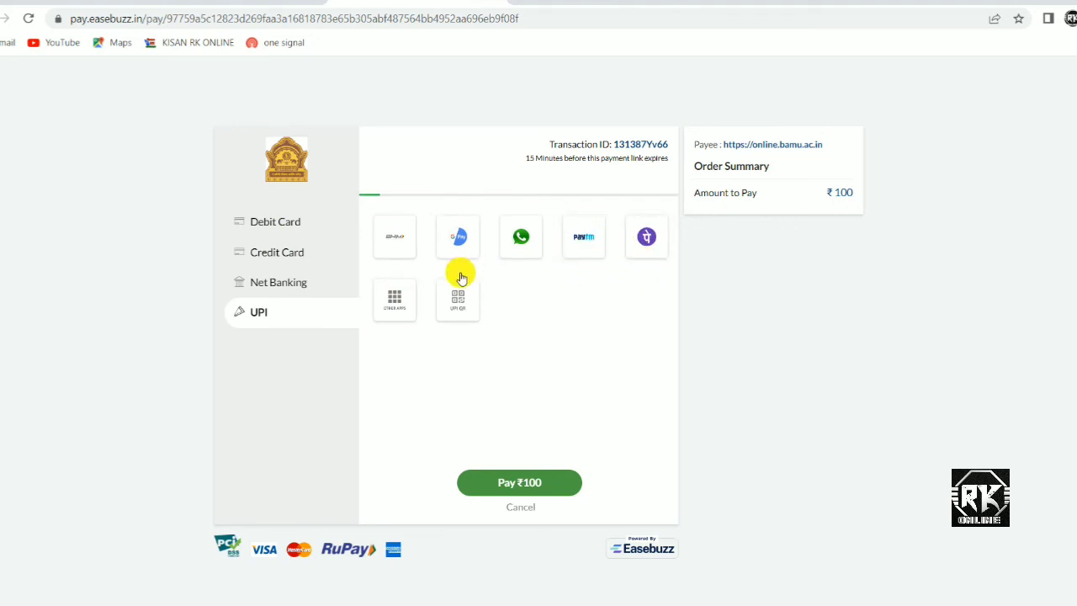
click(649, 240)
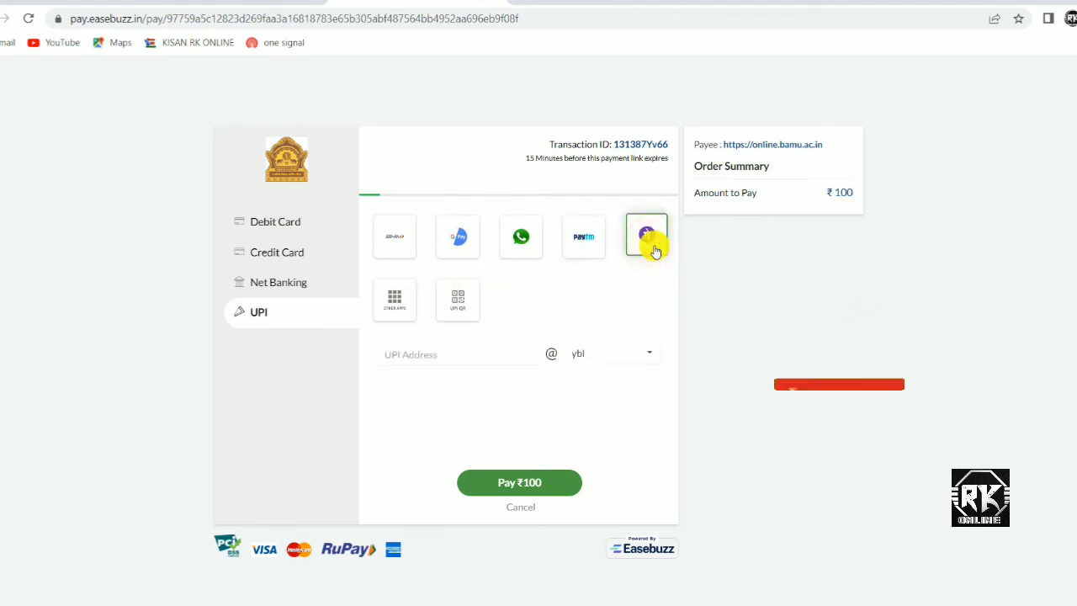
click(443, 354)
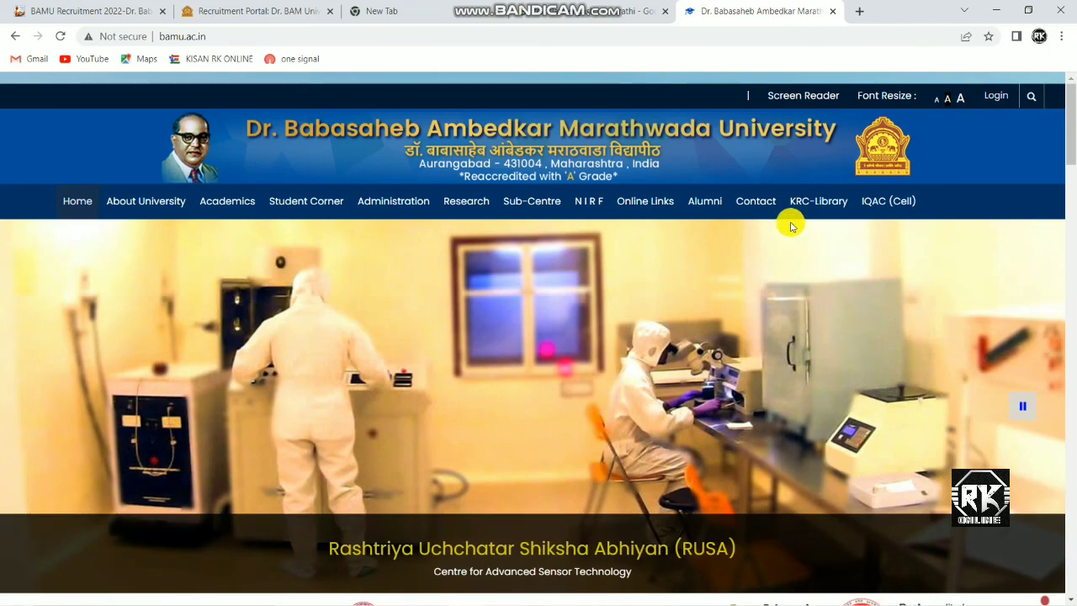
scroll(791, 223, down, 3)
scroll(785, 226, down, 3)
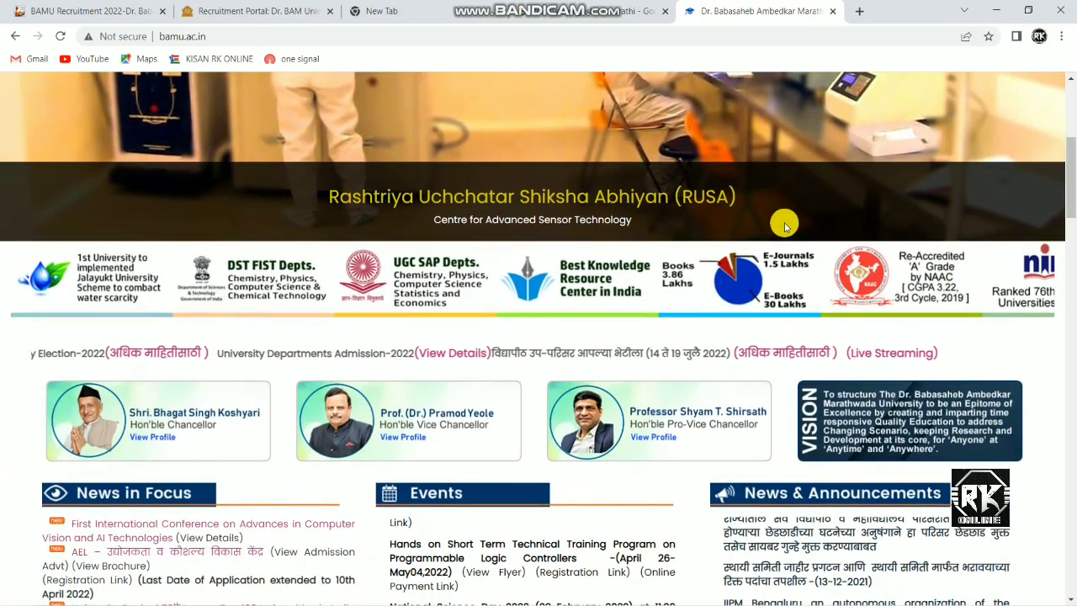